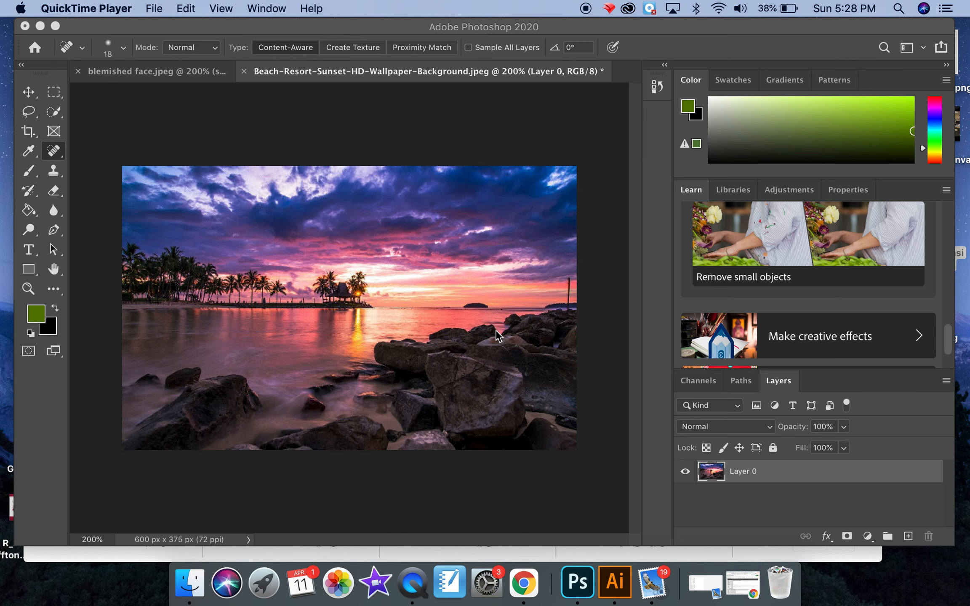
Step: Duplicate Layer 0 under the name "editied layer"
right_click(812, 471)
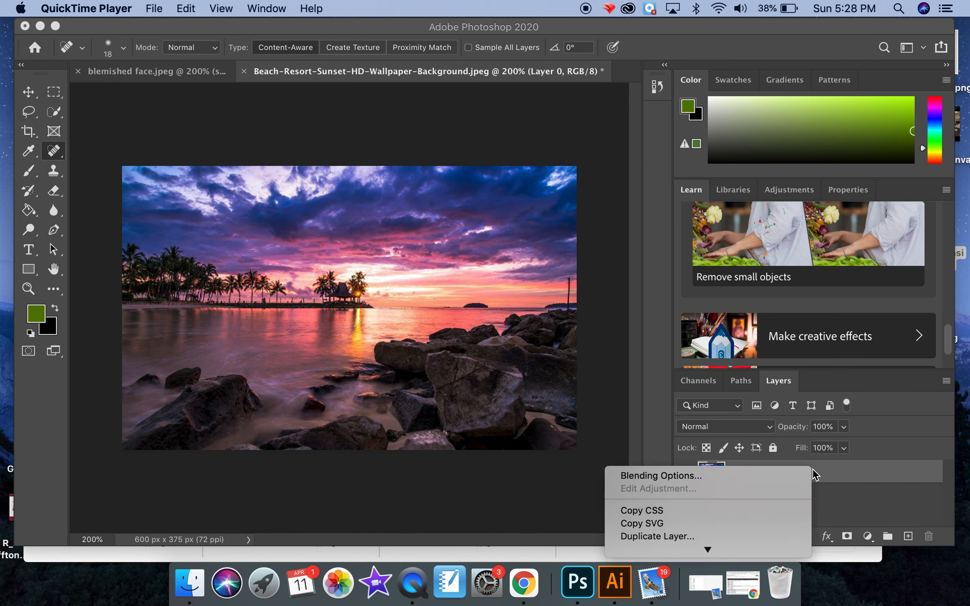
click(708, 537)
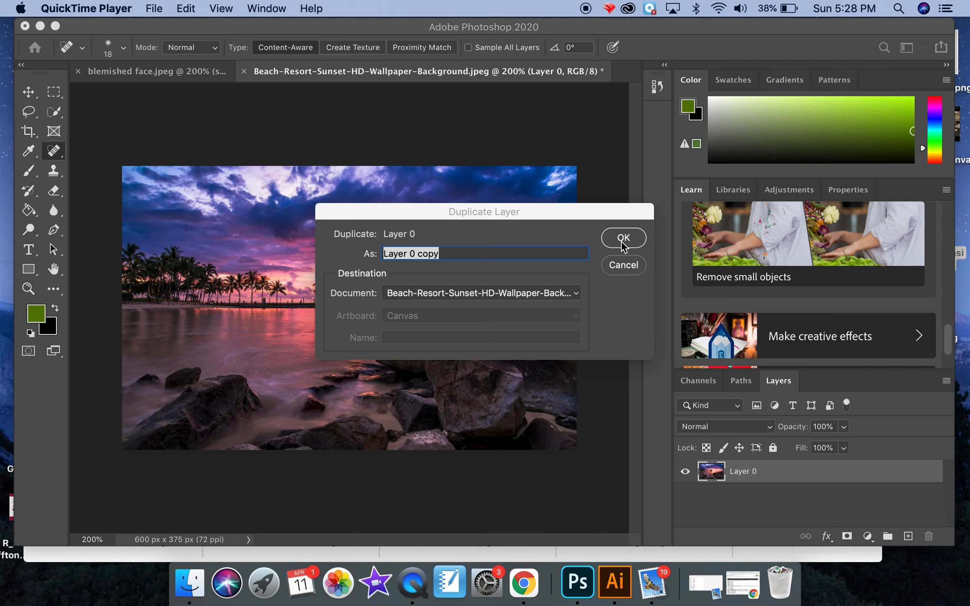
click(471, 248)
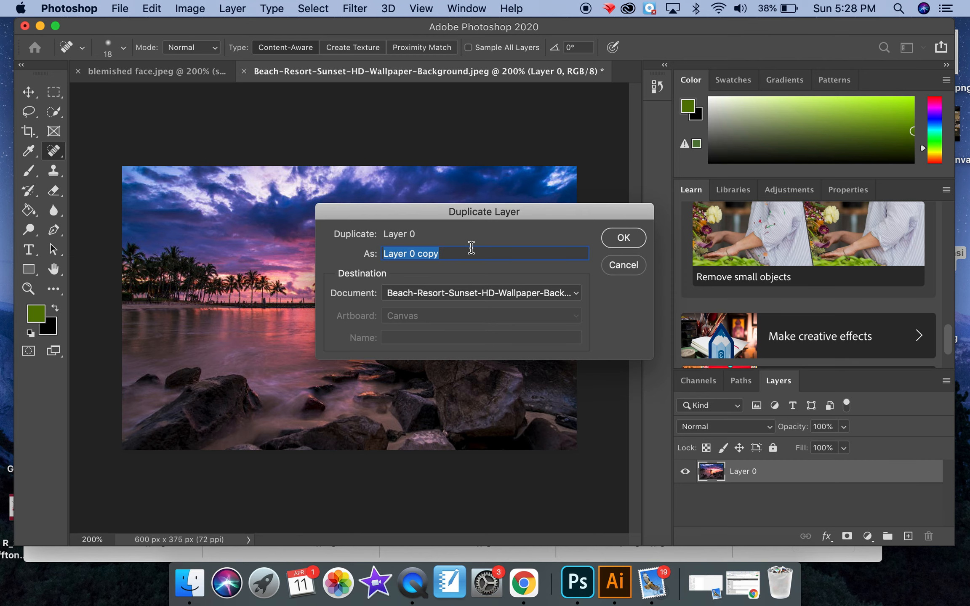
text(editied layer)
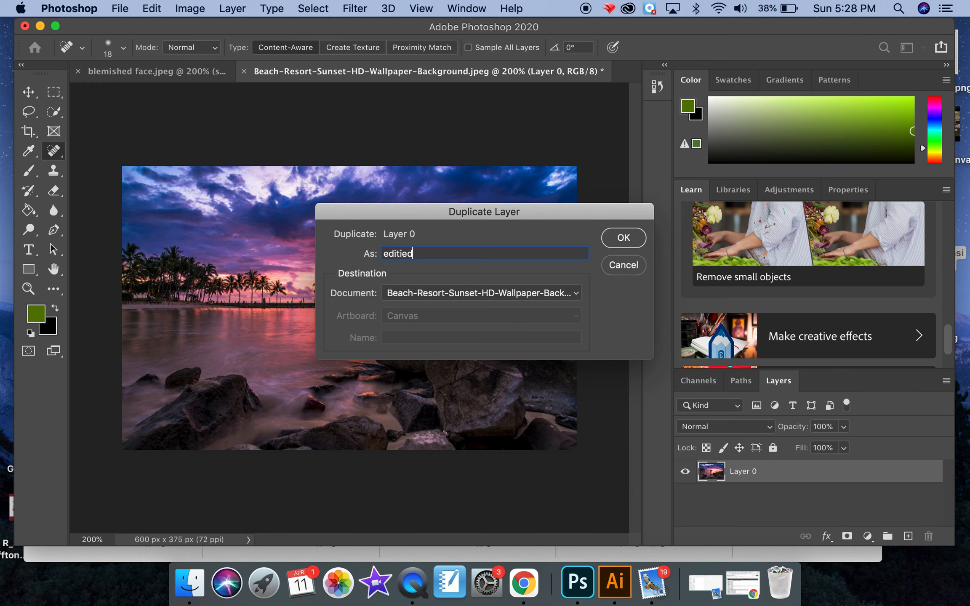
click(620, 239)
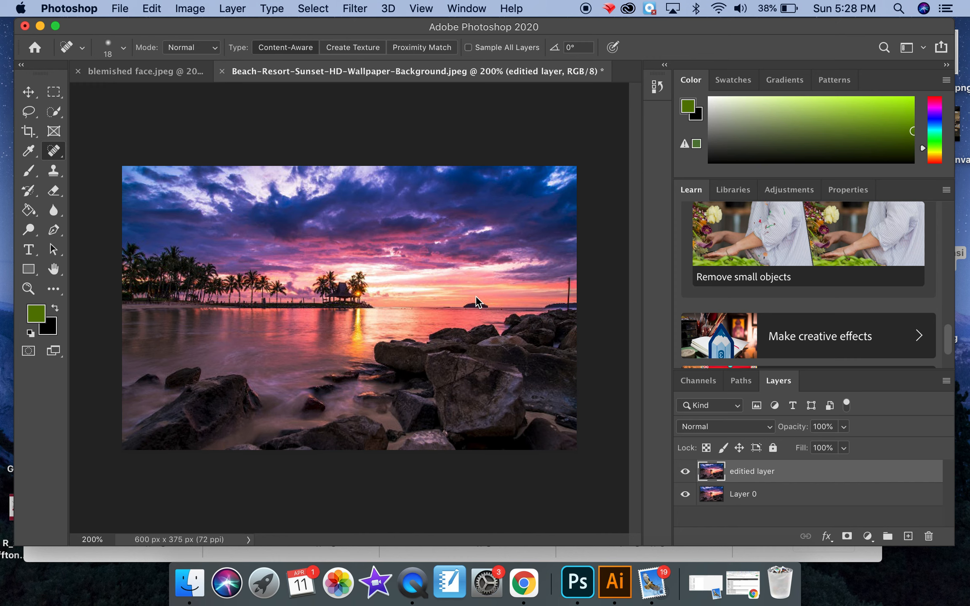
Step: Draw a freehand Lasso selection around the small dark island on the horizon
click(31, 115)
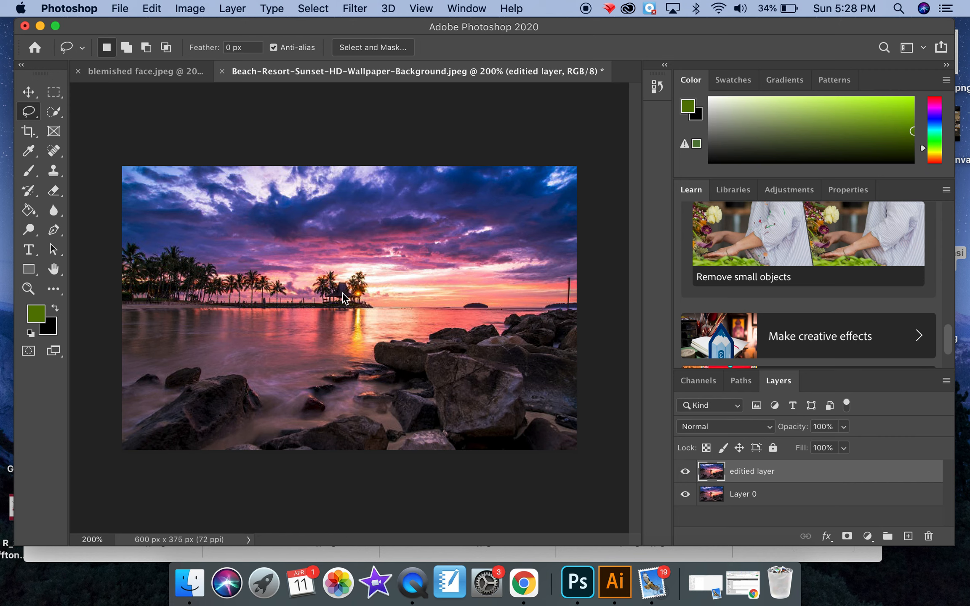
click(36, 116)
click(77, 110)
mouse_move(470, 296)
mouse_down()
mouse_move(459, 319)
mouse_move(481, 319)
mouse_move(490, 293)
mouse_move(465, 297)
mouse_up()
Step: Remove the selected island with a Content-Aware fill at 100% opacity in Normal mode, and deselect
click(153, 9)
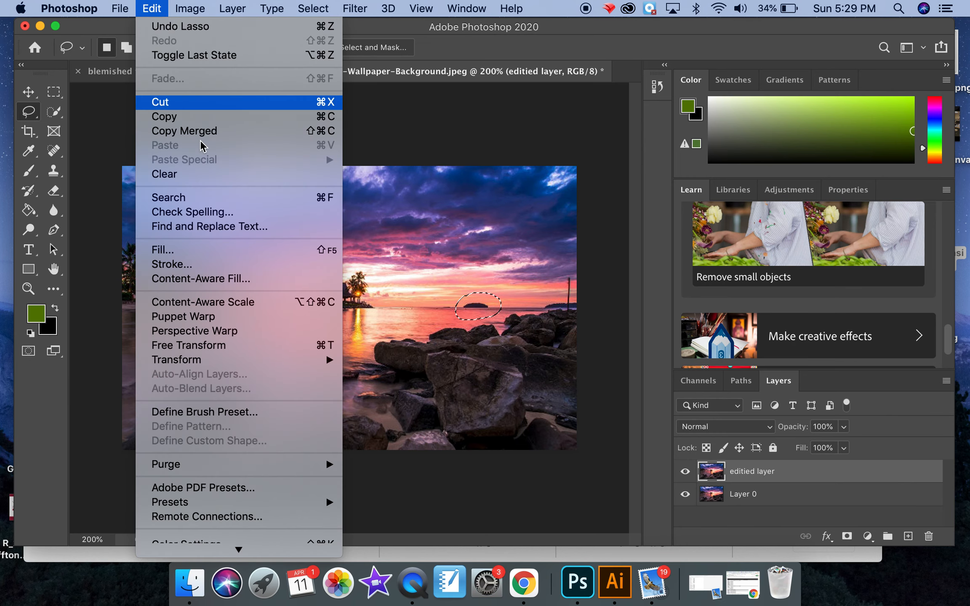
click(210, 258)
drag(467, 197, 471, 171)
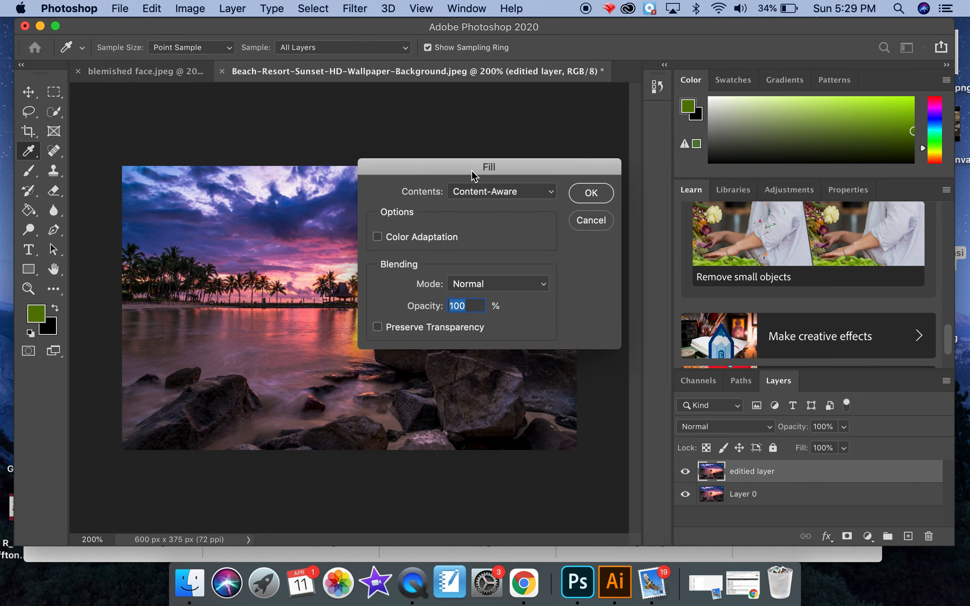
click(549, 197)
click(539, 145)
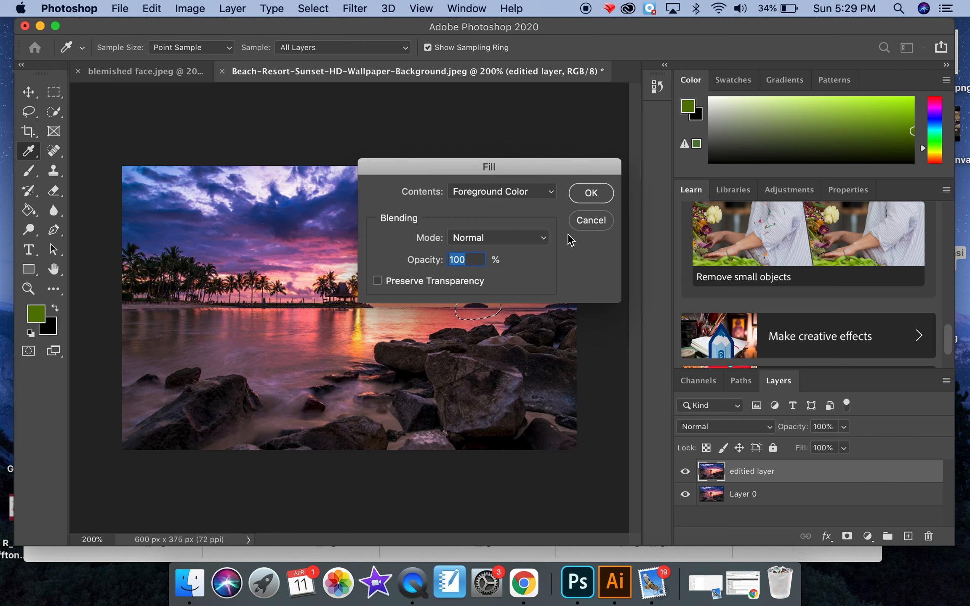
click(551, 193)
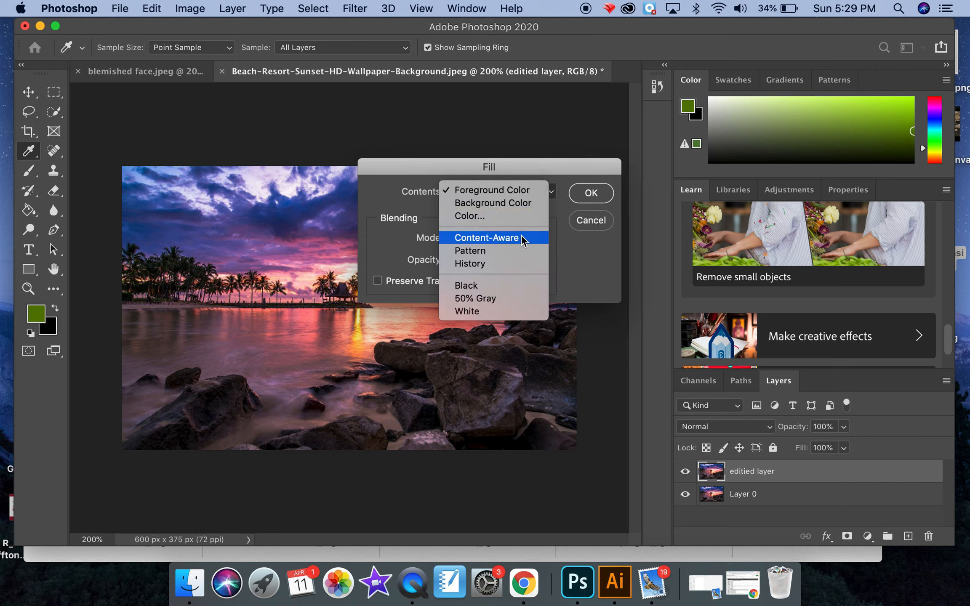
click(521, 238)
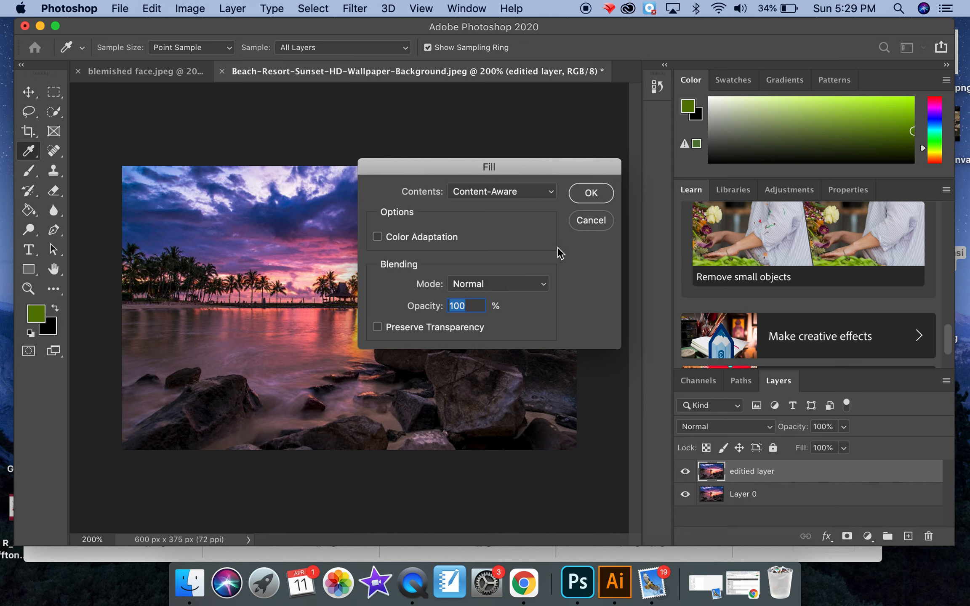
click(591, 194)
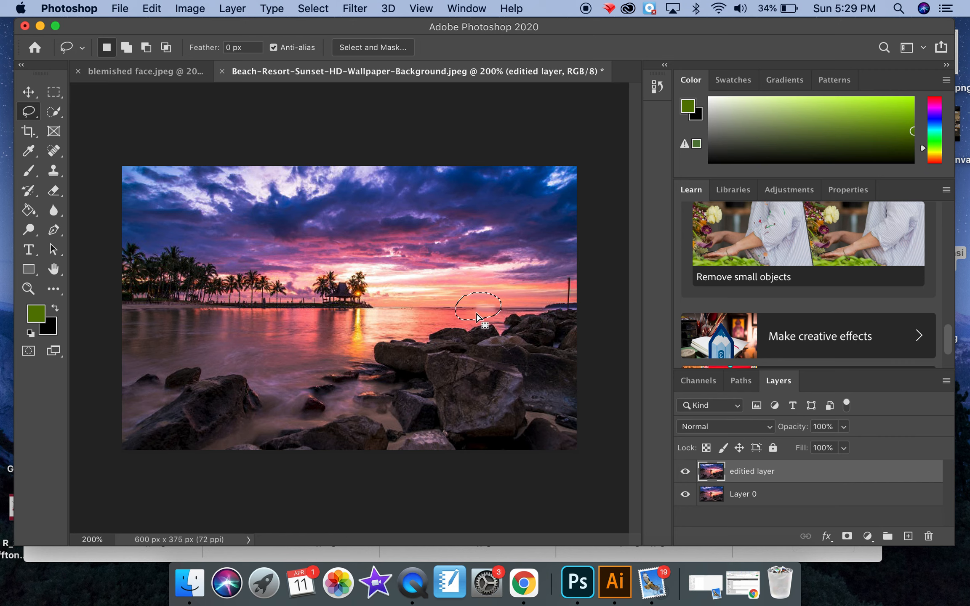
key(super+d)
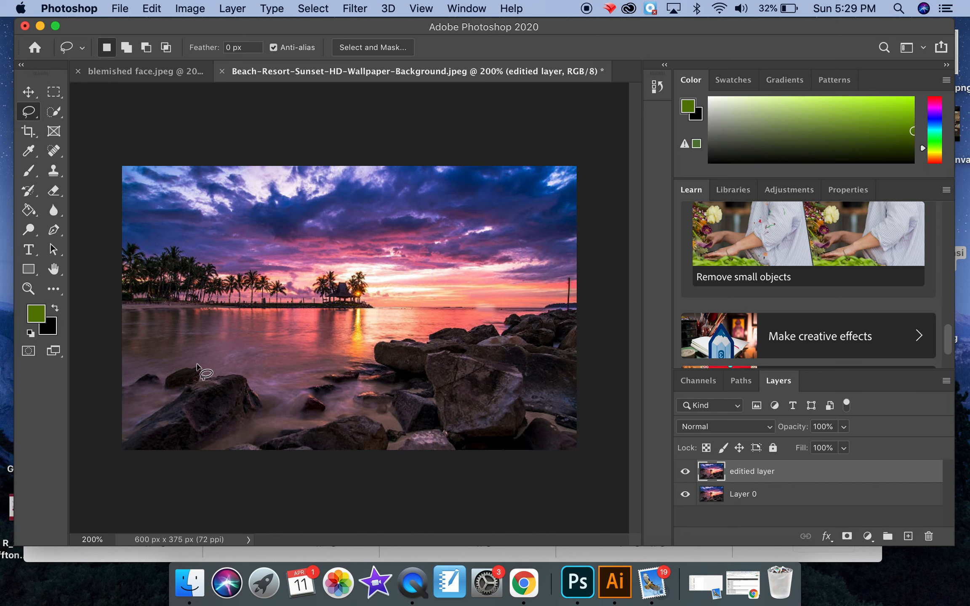
Step: Lasso the two small rocks in the water above the large left boulder, remove them with a Content-Aware fill, and deselect
drag(147, 363, 129, 392)
click(151, 8)
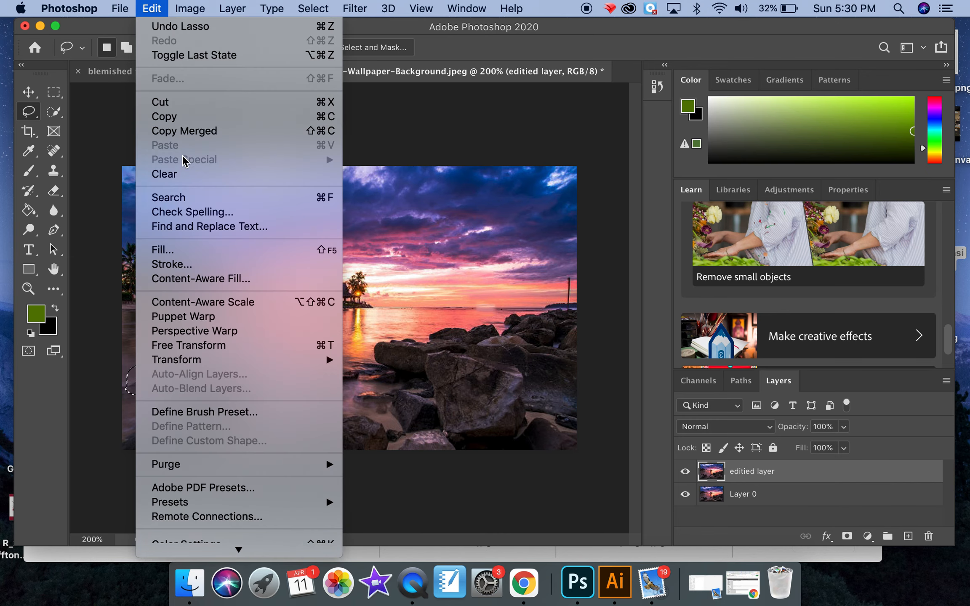
click(176, 249)
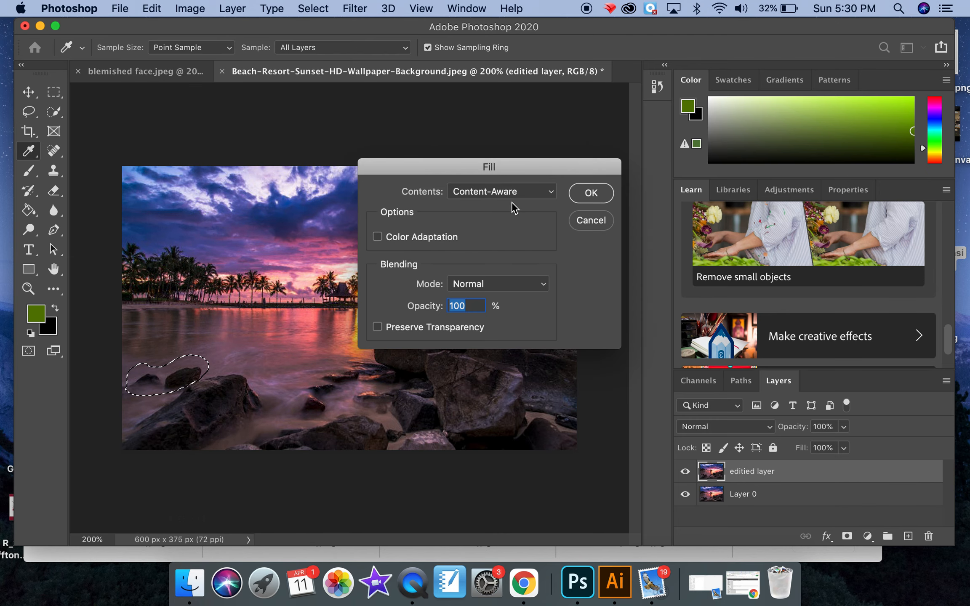
click(551, 191)
click(553, 191)
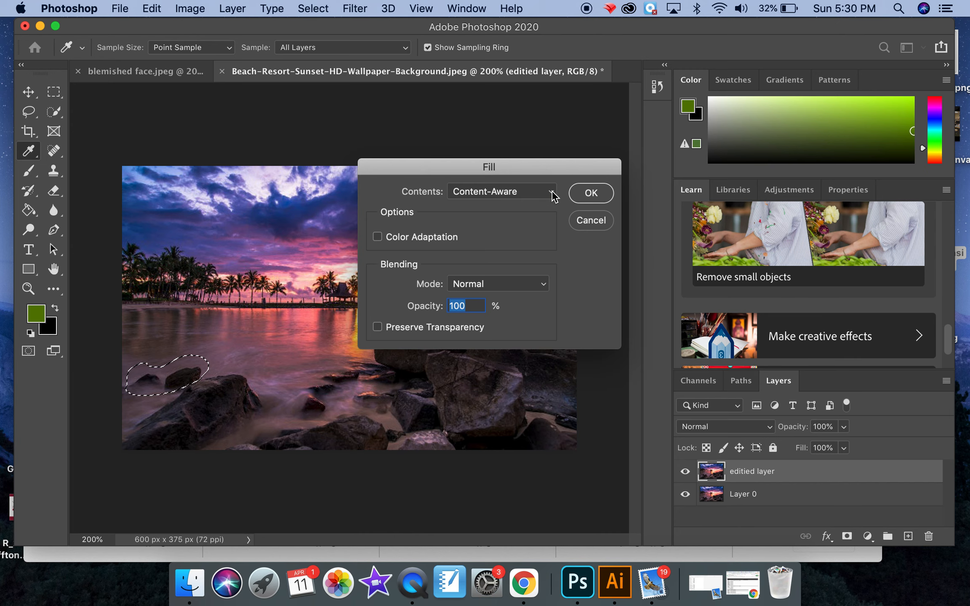
click(591, 193)
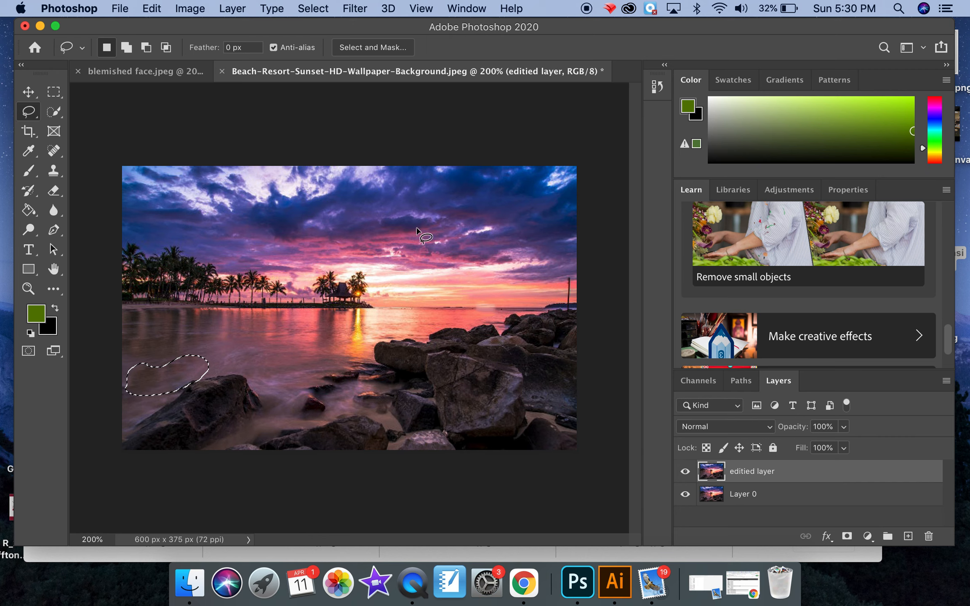
key(super+d)
Step: With a 75 px Clone Stamp, clone the low dark rocks from the middle of the shore into the water at the image's left edge
click(61, 176)
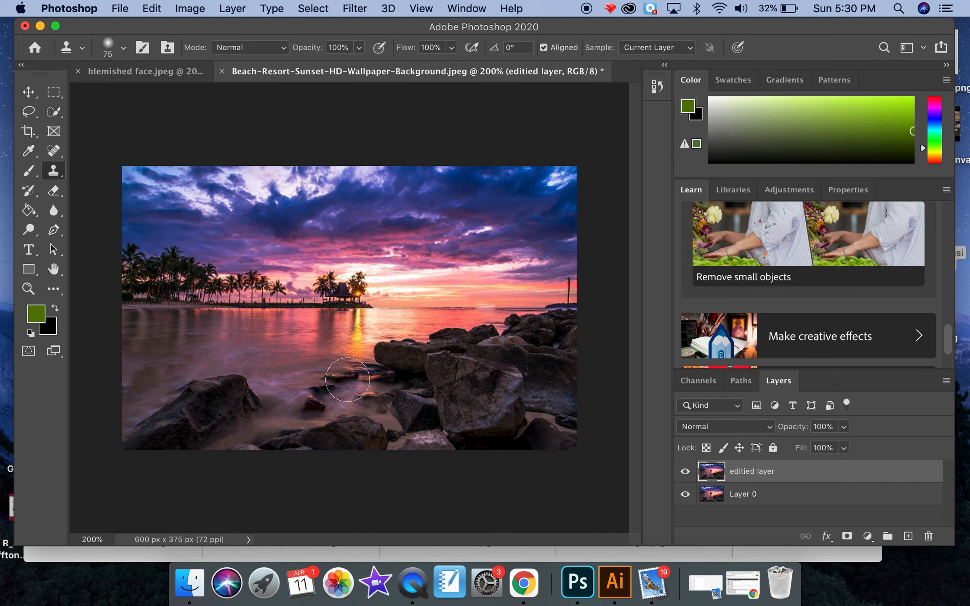
click(123, 48)
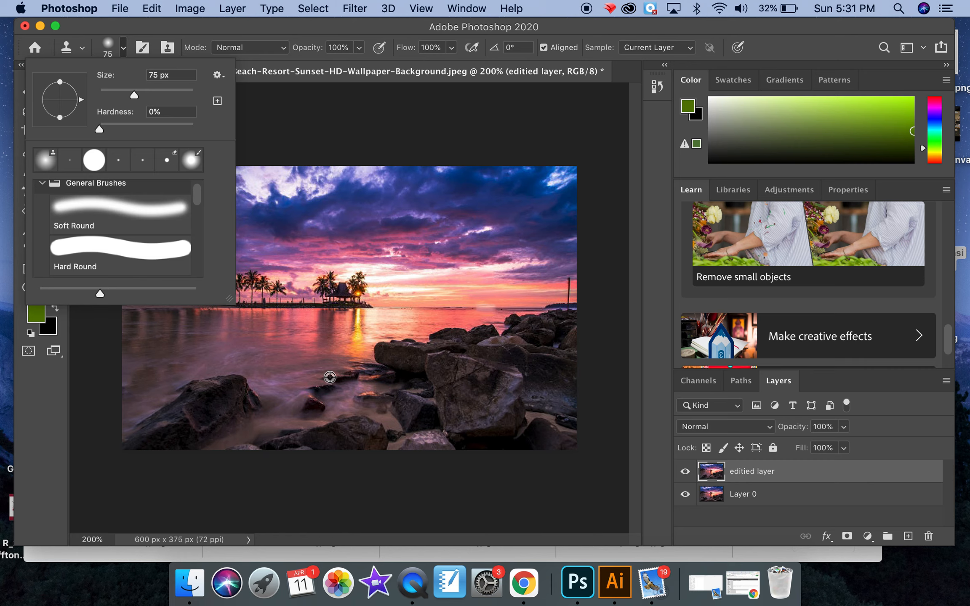
alt+click(330, 378)
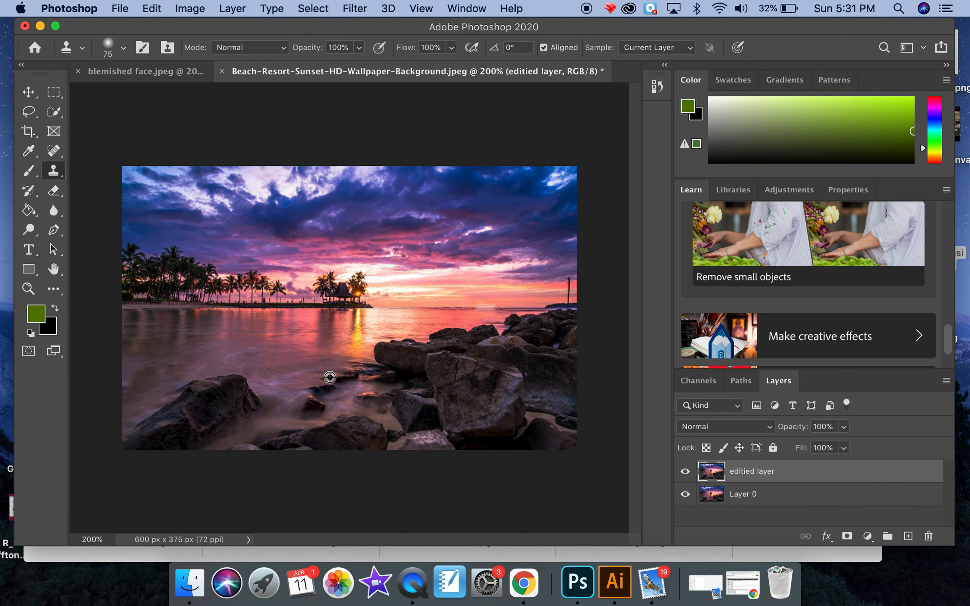
click(252, 359)
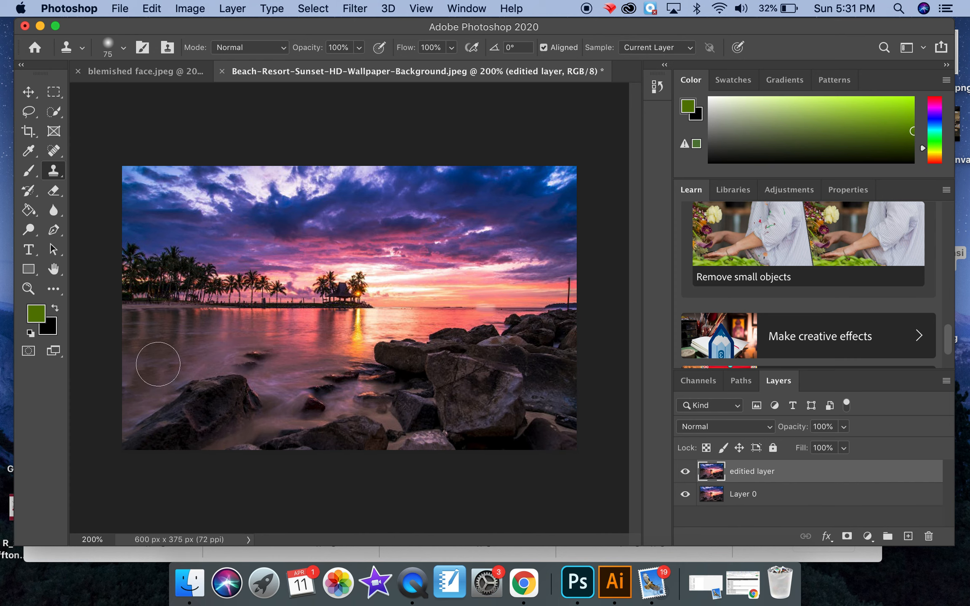
key(super+z)
click(144, 378)
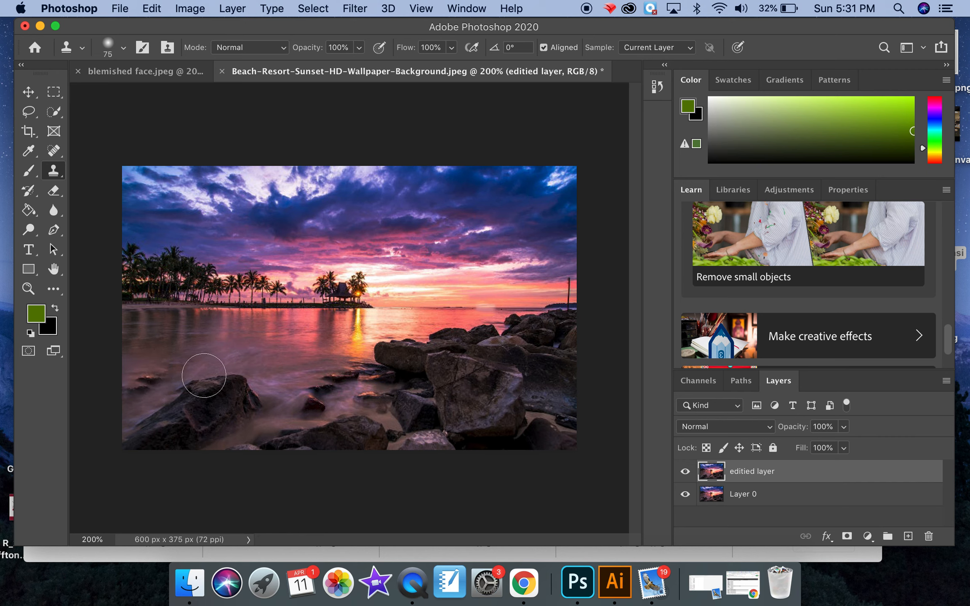
click(138, 388)
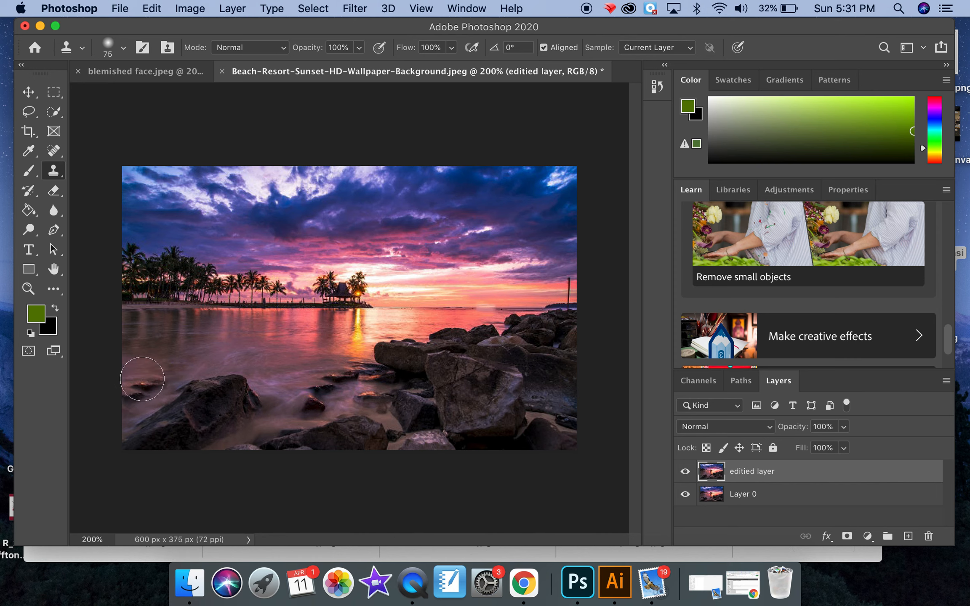
Step: Try stamping cloned scenery across the open water and over the palm trees, and undo each stroke
click(248, 343)
key(super+z)
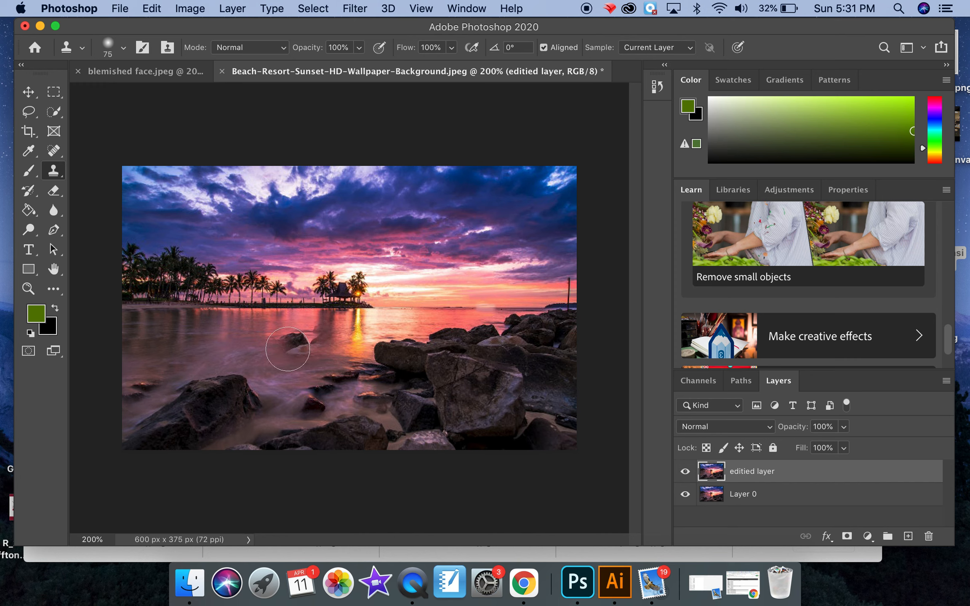
mouse_move(280, 340)
mouse_down()
mouse_move(179, 335)
mouse_move(113, 341)
mouse_up()
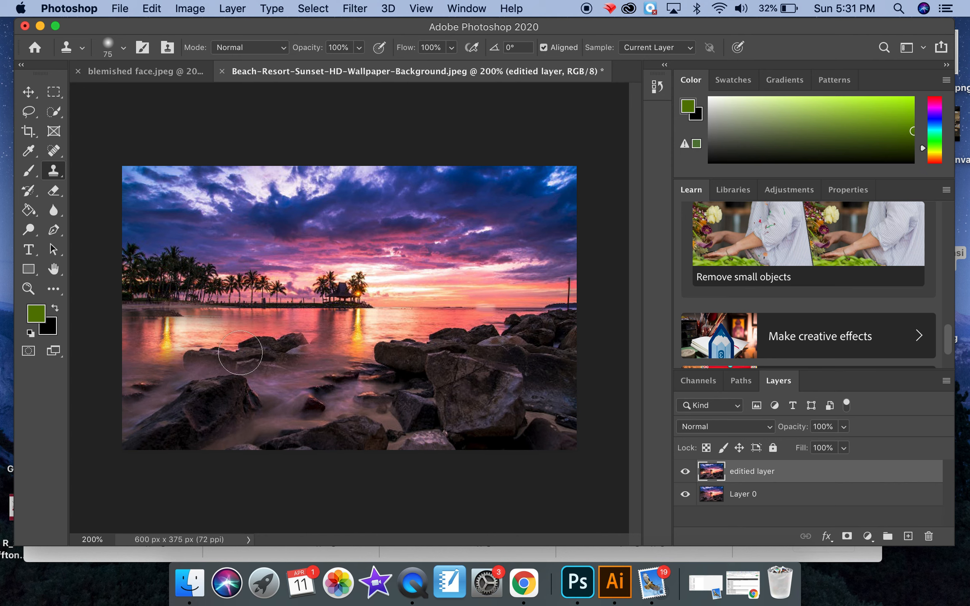
key(super+z)
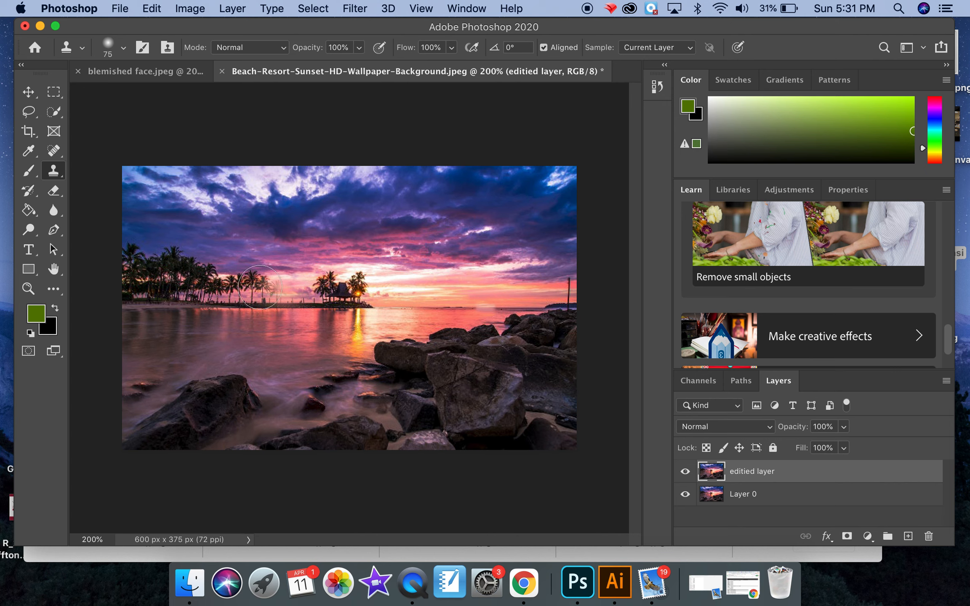
click(256, 288)
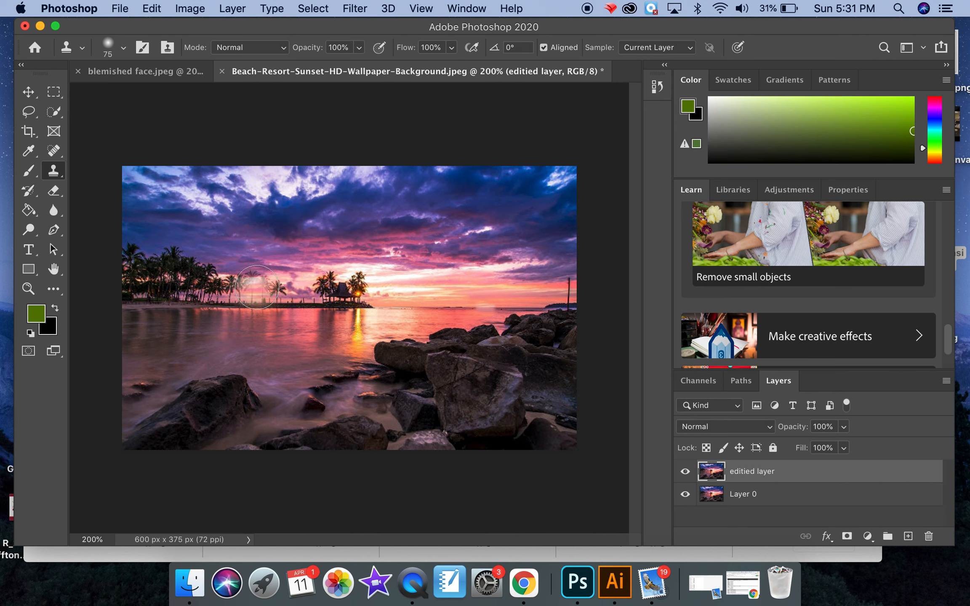
key(super+z)
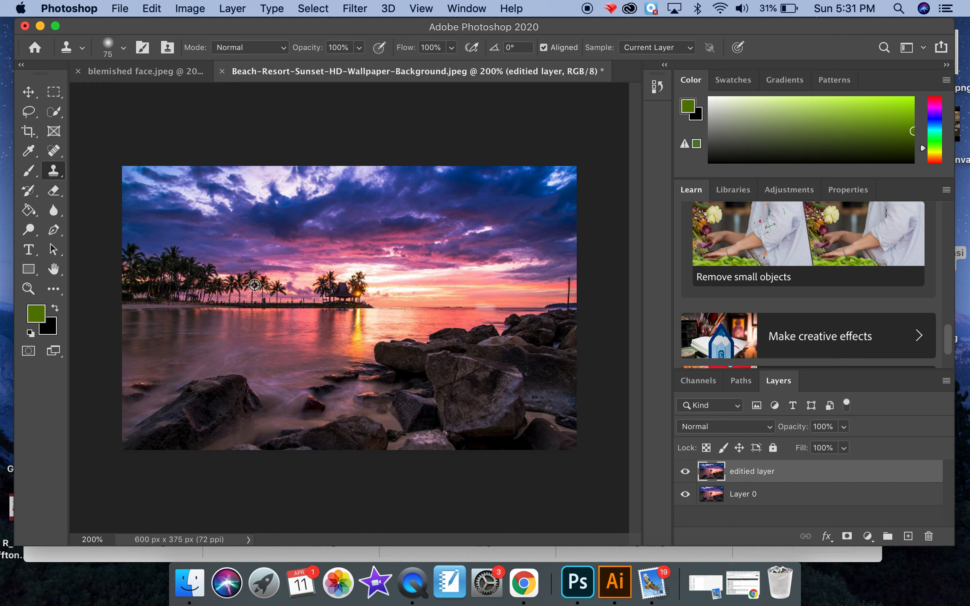
Step: Sample a palm tree on the shoreline and clone it just right of the hut with the soft brush
alt+click(254, 285)
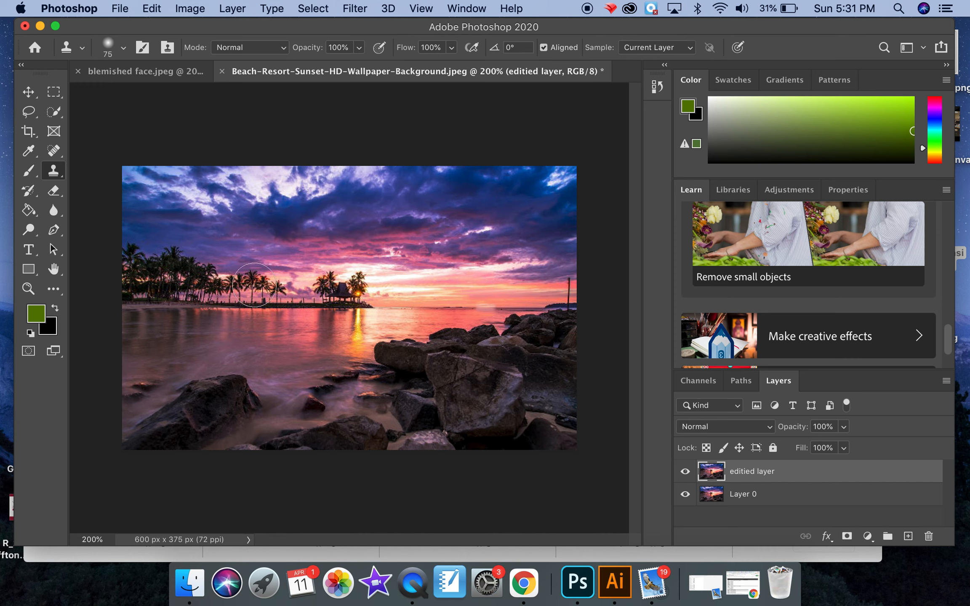
click(380, 293)
drag(380, 291, 382, 286)
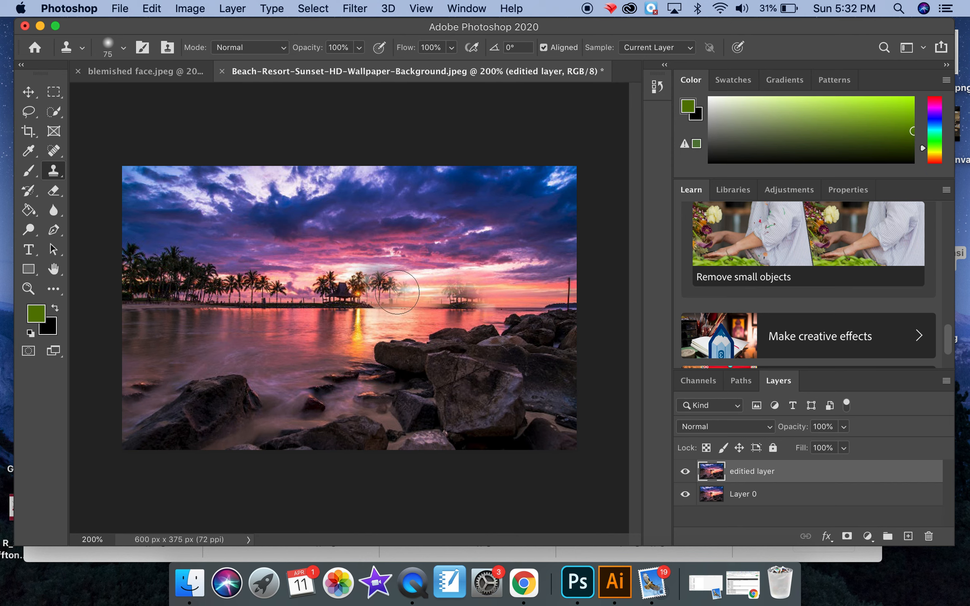
Step: Set the Clone Stamp hardness to 95% and clone the rightmost shoreline palm beside the hut
click(124, 48)
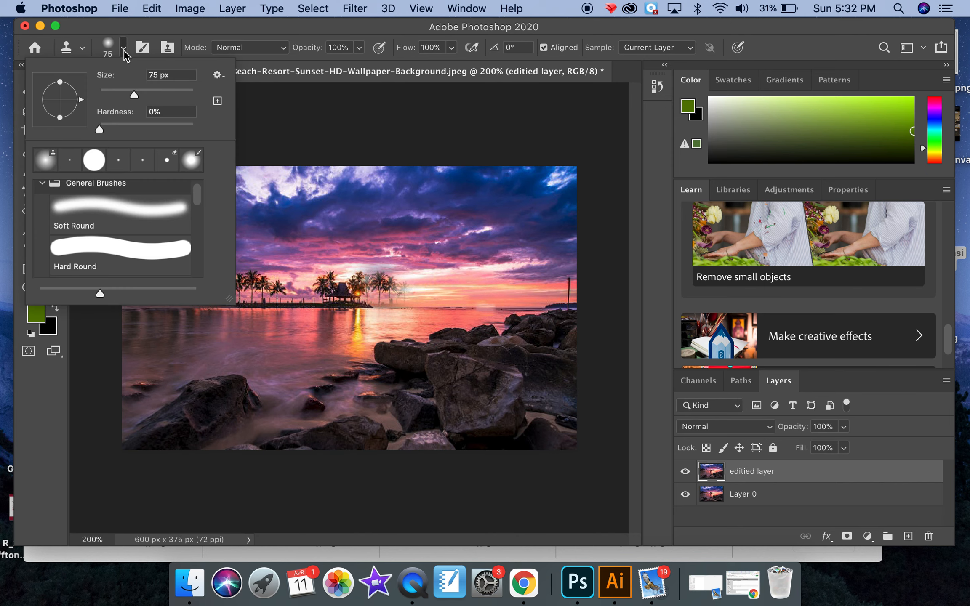
drag(108, 128, 189, 129)
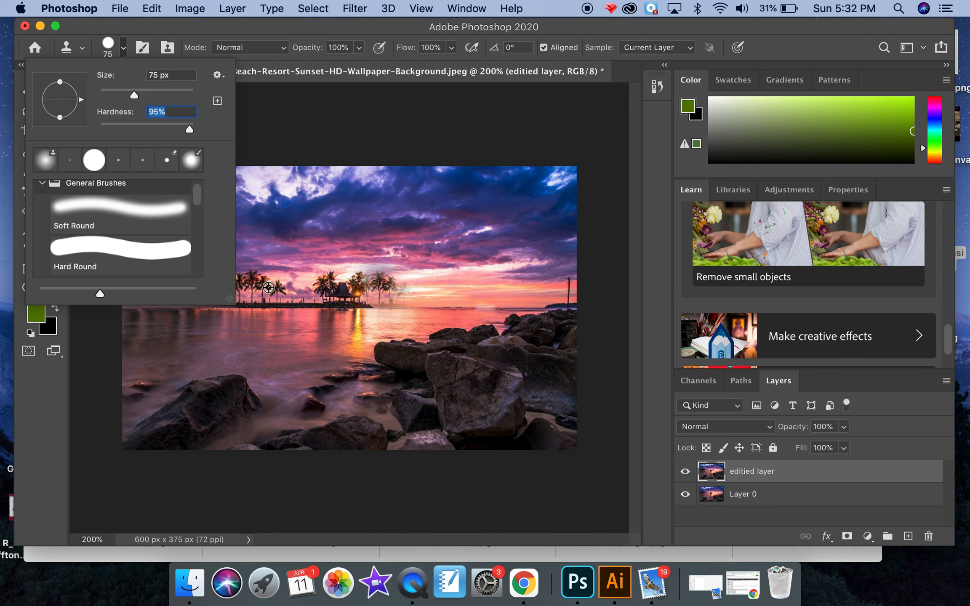
alt+click(271, 290)
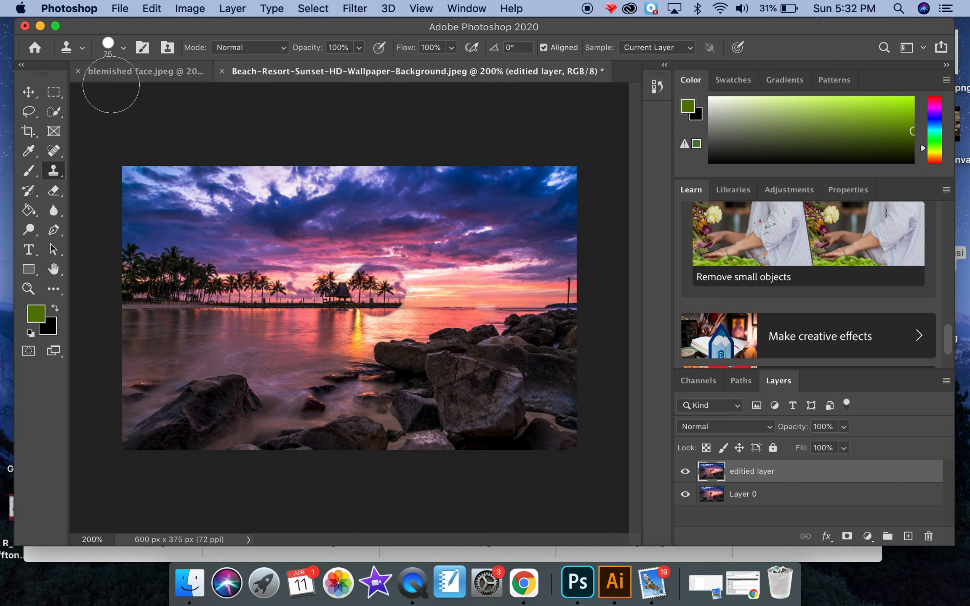
Step: Toggle the visibility of "editied layer" to compare the retouched image with the original
click(31, 97)
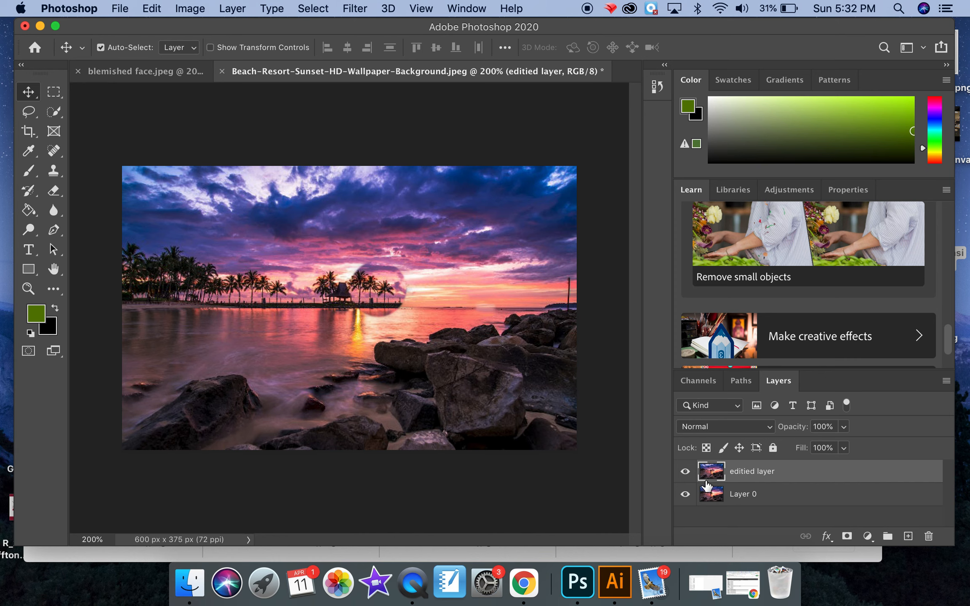
click(686, 472)
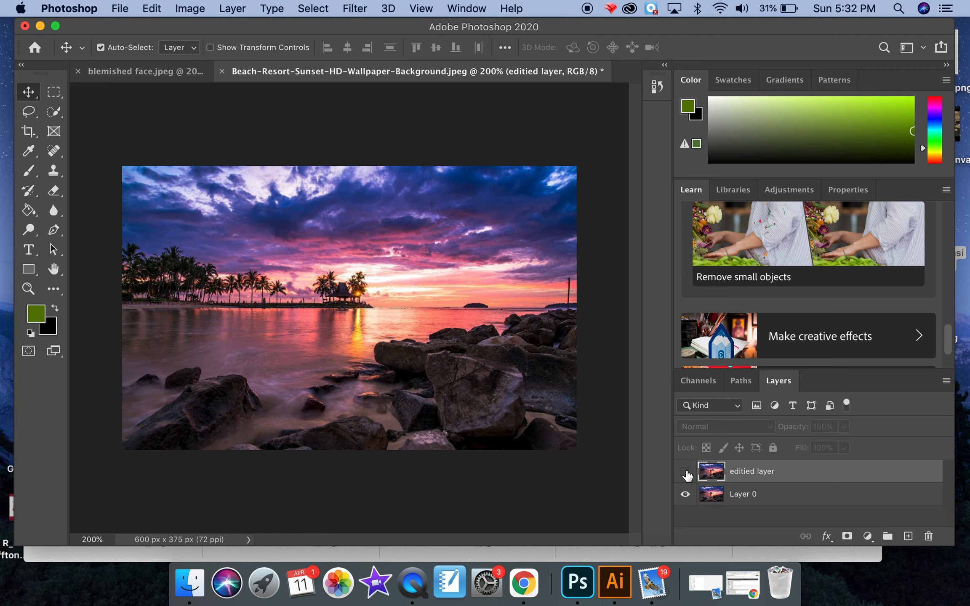
click(685, 472)
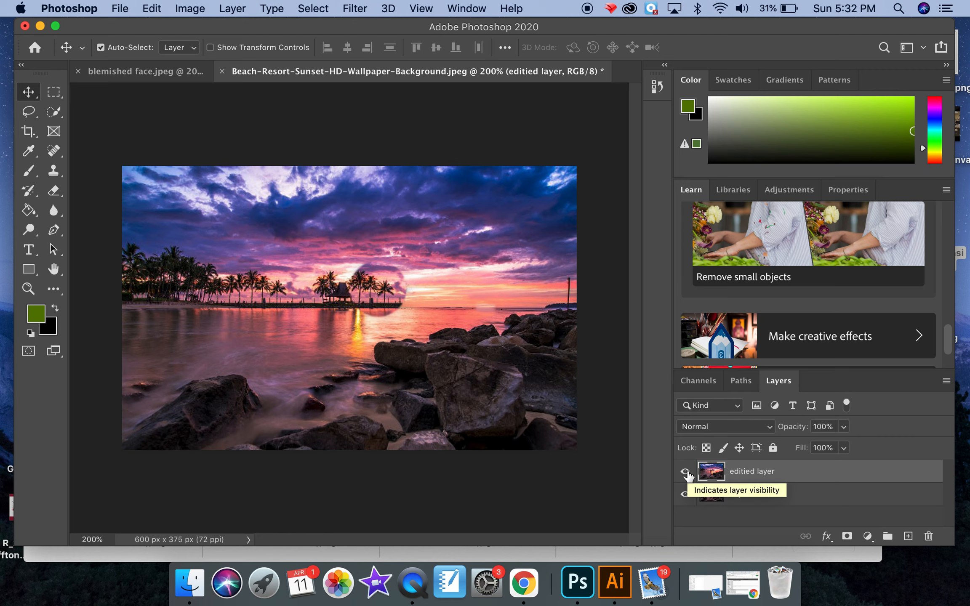
click(686, 472)
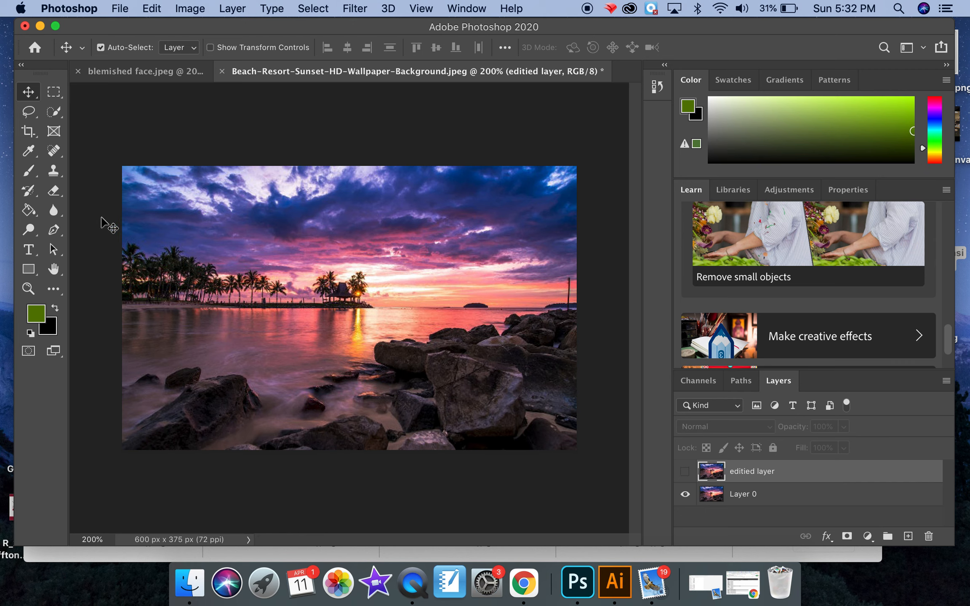
click(60, 176)
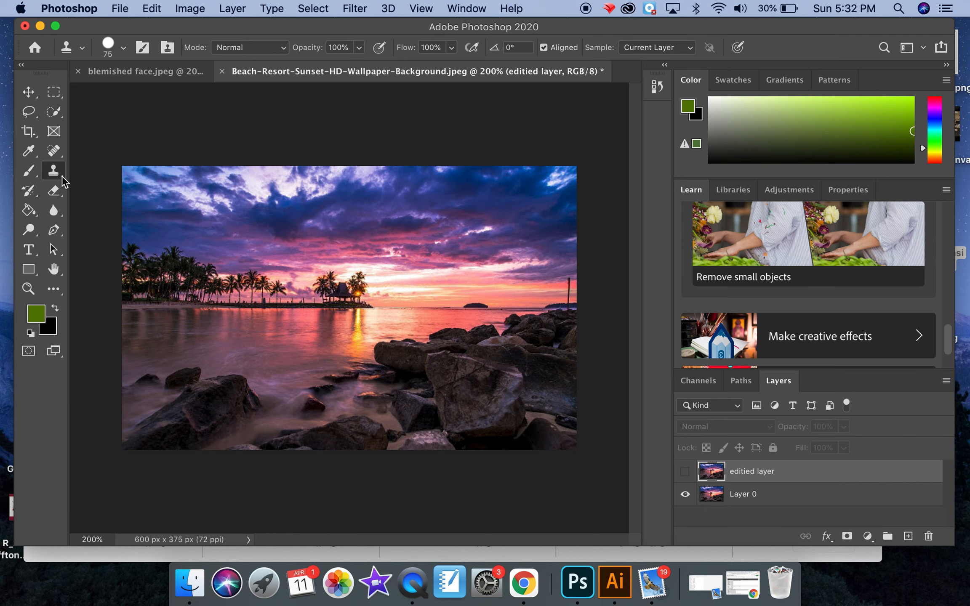